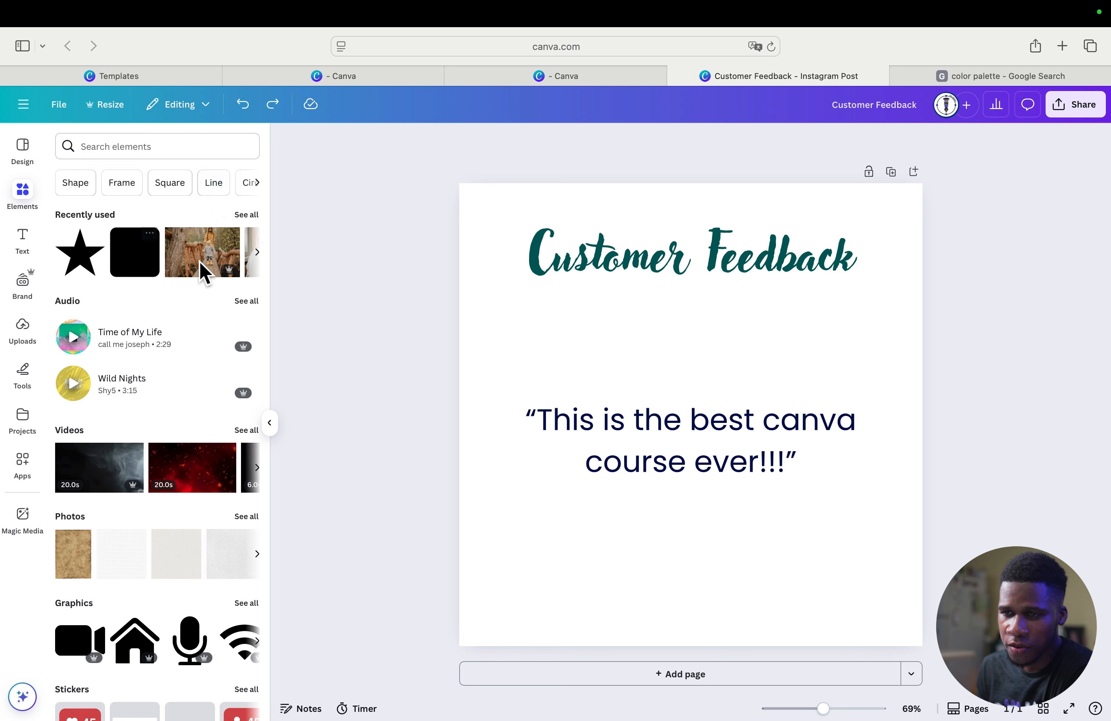
- Look through the available element categories, from audio and videos to stickers, shapes and charts
left_click(258, 182)
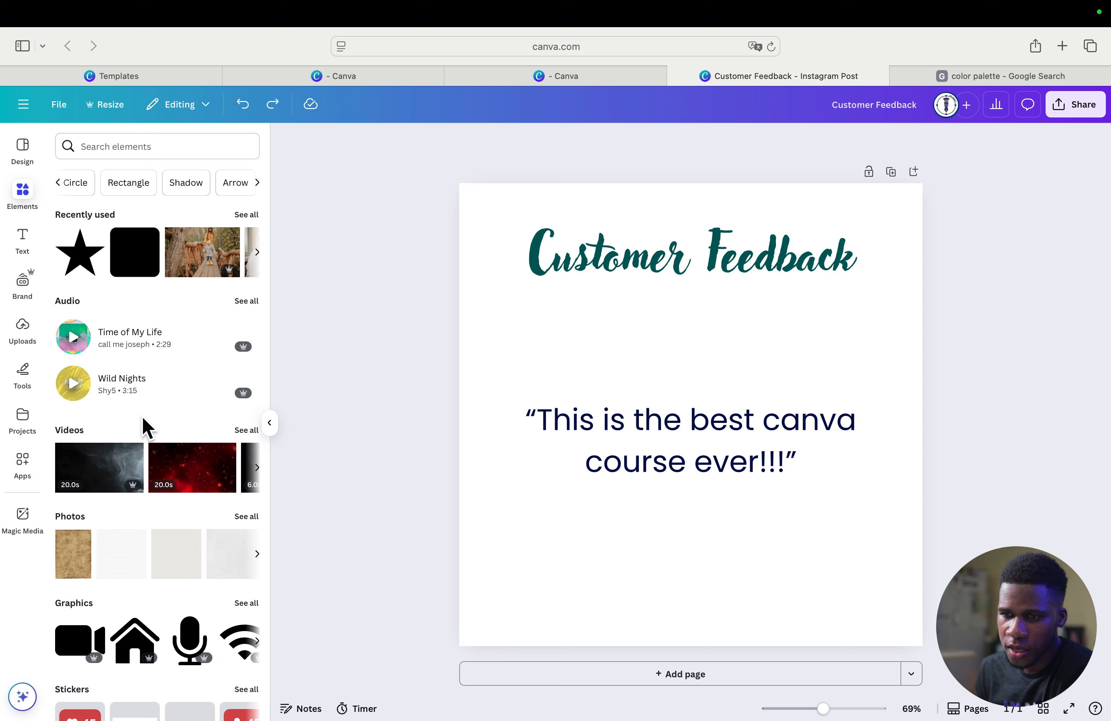
scroll(142, 427, "down", 5)
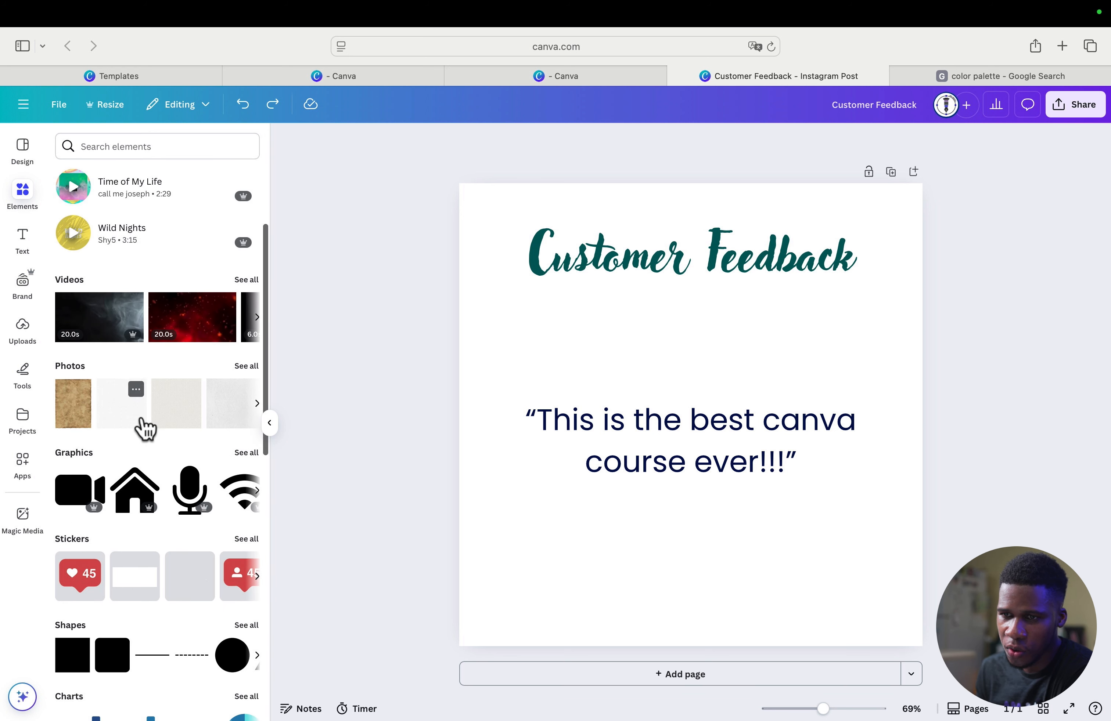
scroll(145, 429, "down", 4)
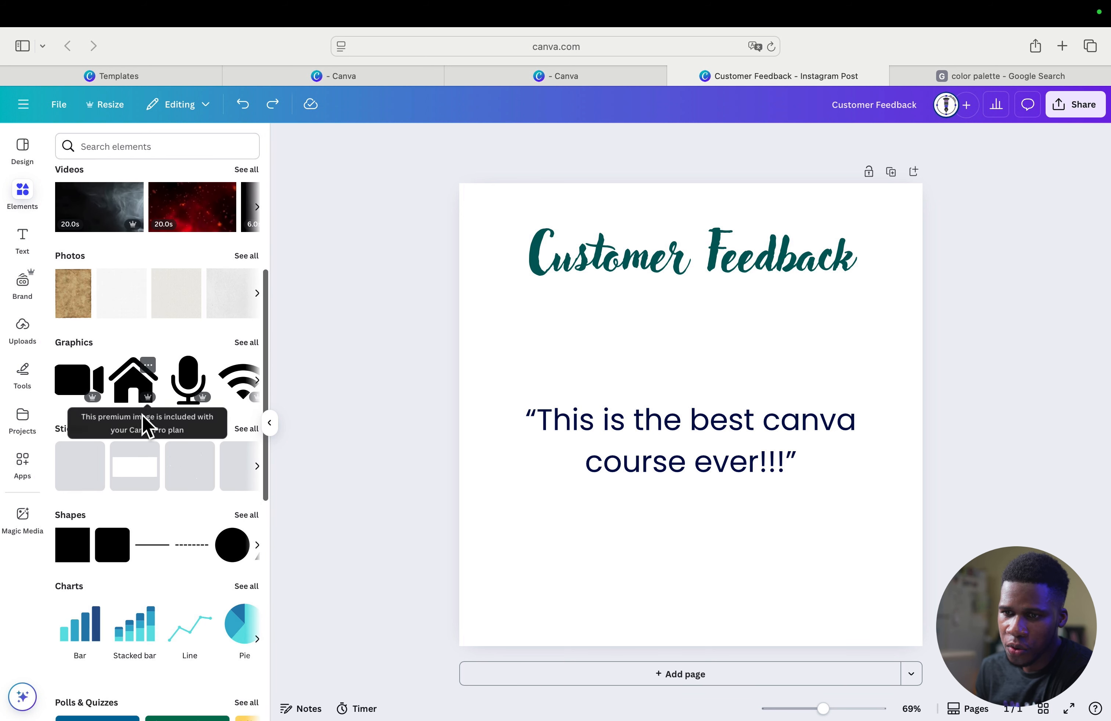
scroll(142, 419, "down", 2)
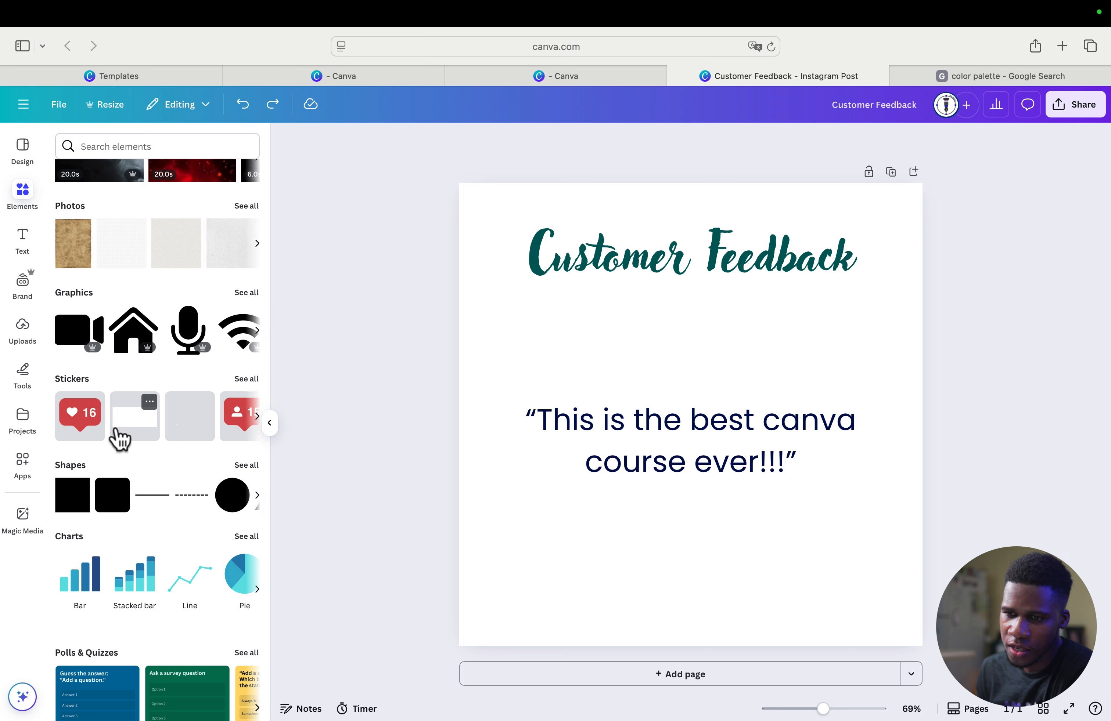
scroll(119, 437, "down", 2)
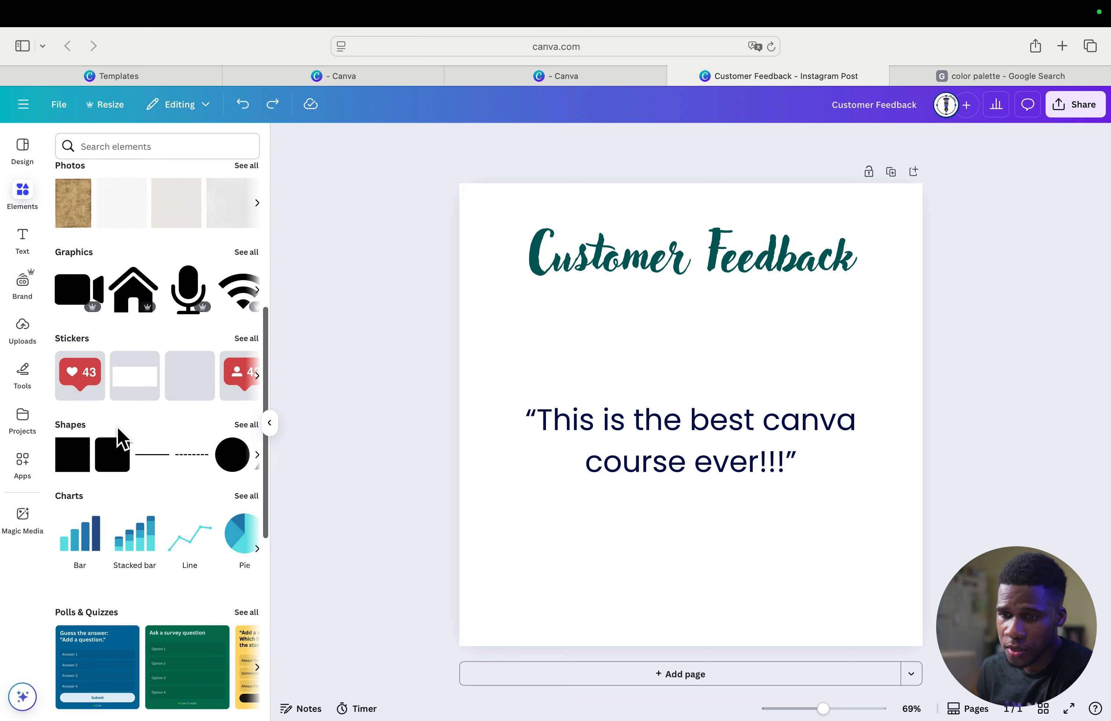
scroll(117, 427, "up", 12)
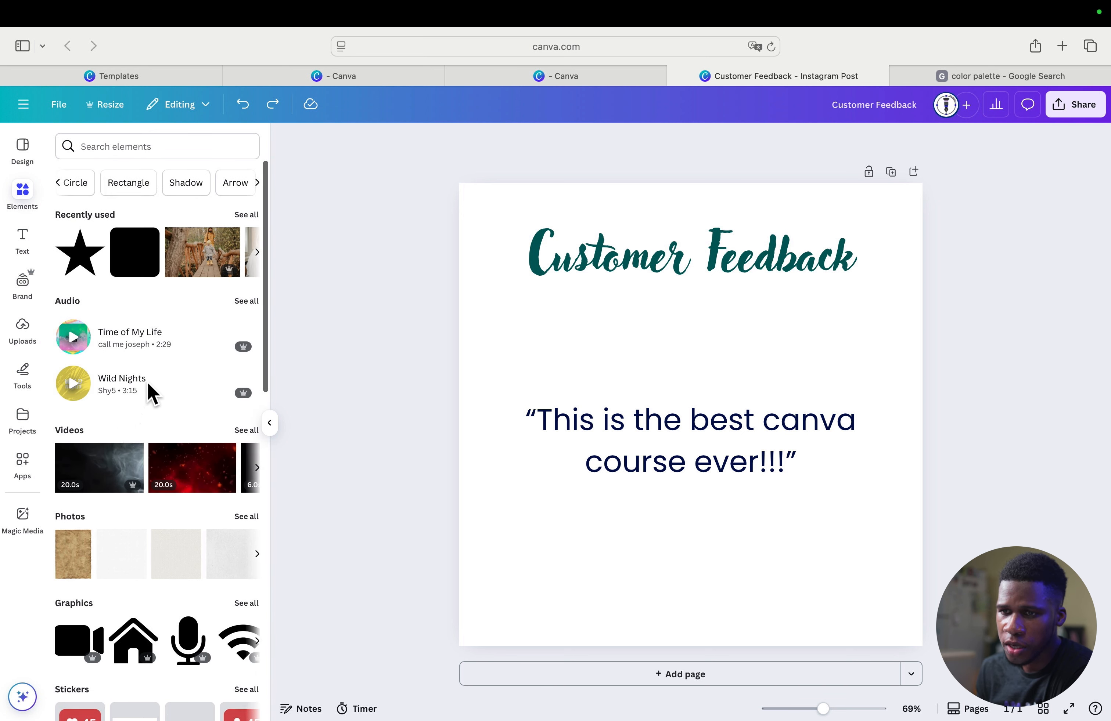
left_click(60, 183)
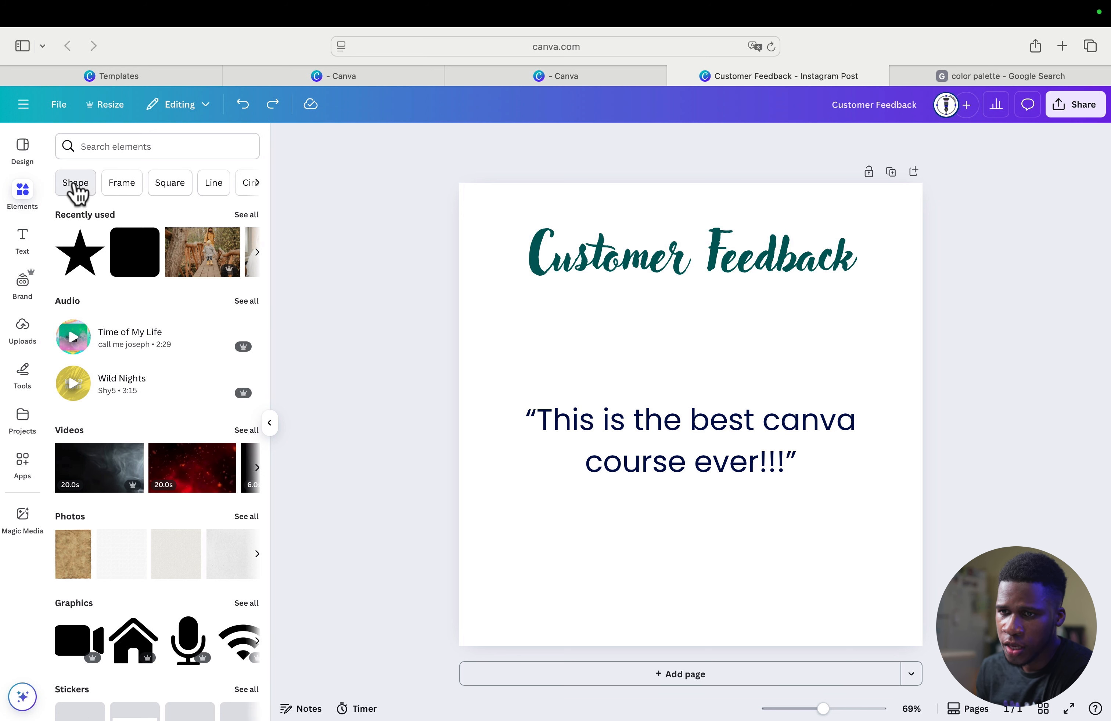
- Find the full set of basic shapes in the elements library and add the rounded square to the page
left_click(75, 185)
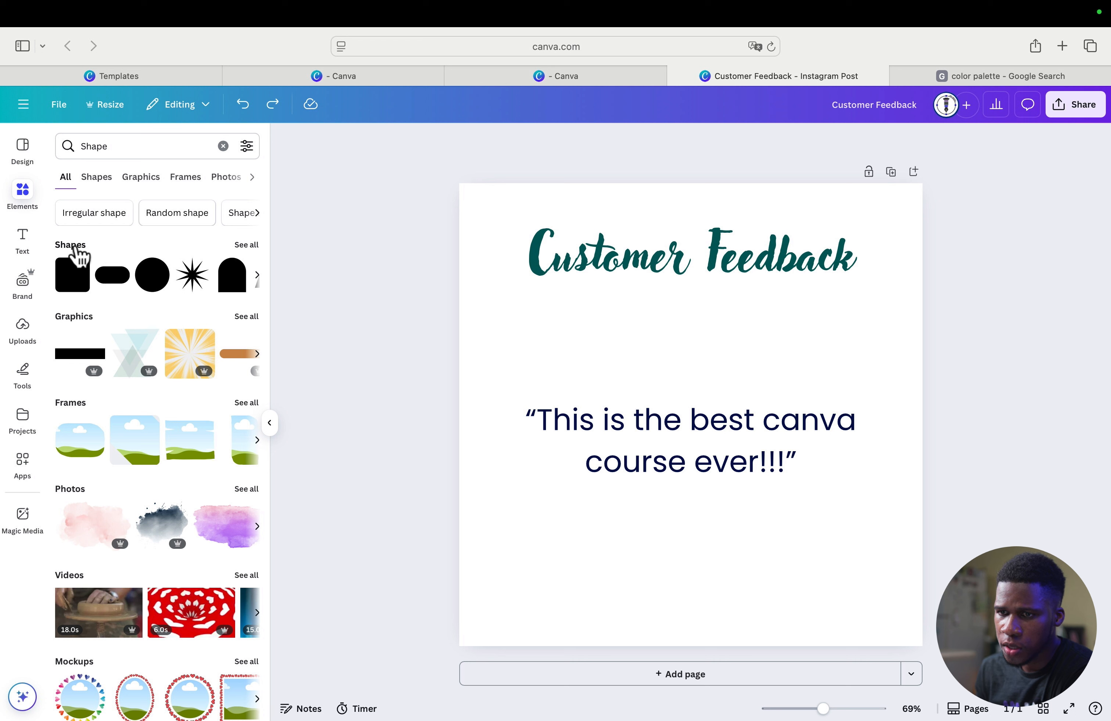
left_click(244, 245)
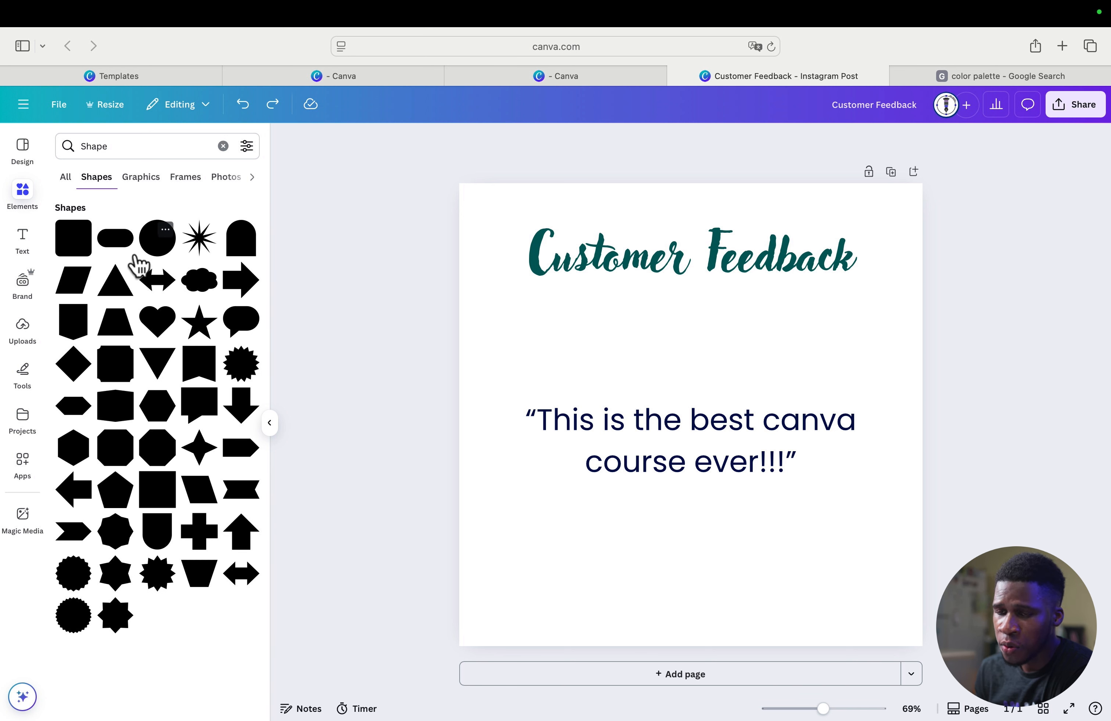
left_click(75, 241)
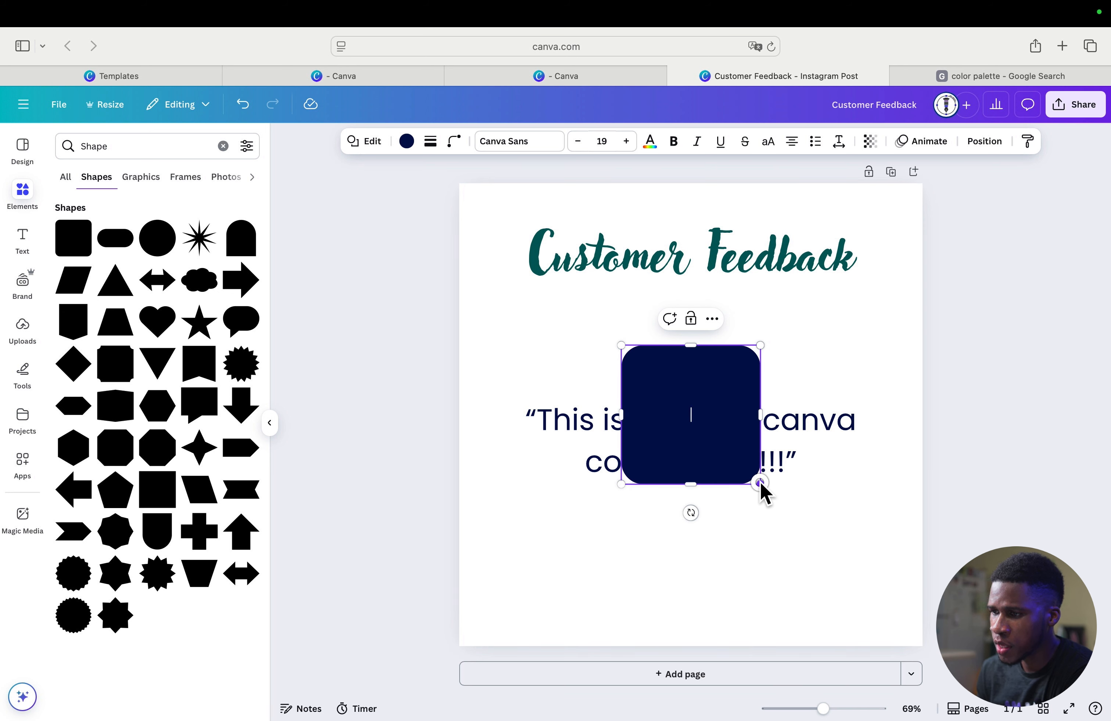
- Stretch the rounded square into a wide rectangle spanning the two-line quote and center it horizontally on the page
left_click_drag(763, 484, 910, 540)
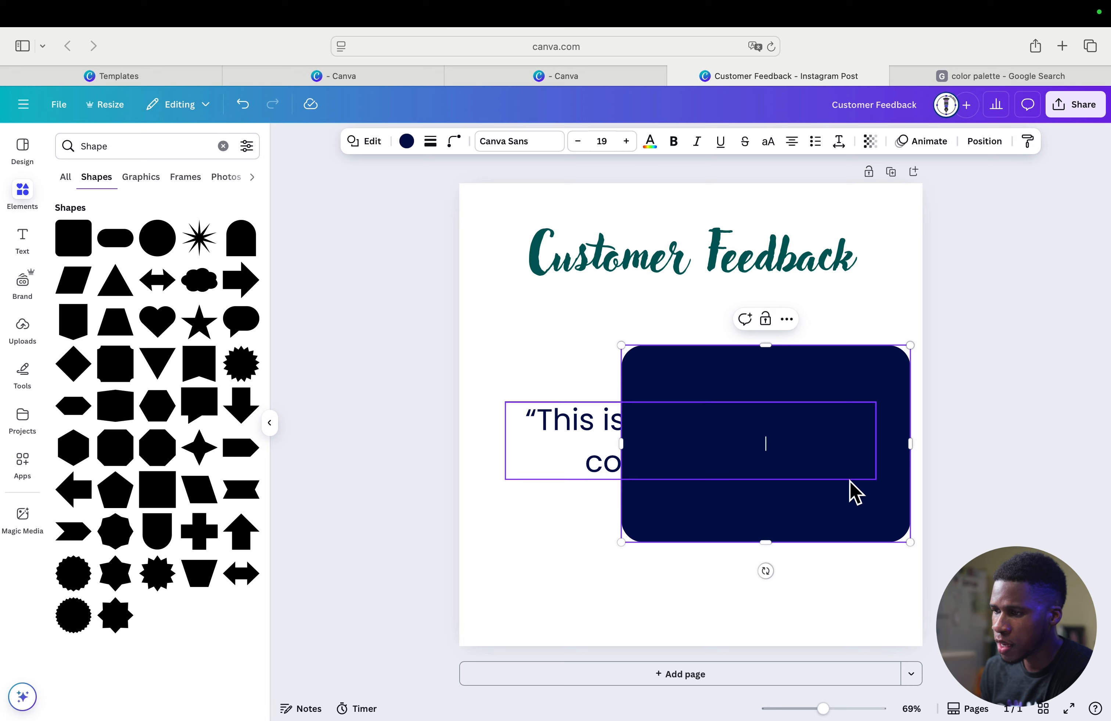
left_click_drag(849, 483, 768, 500)
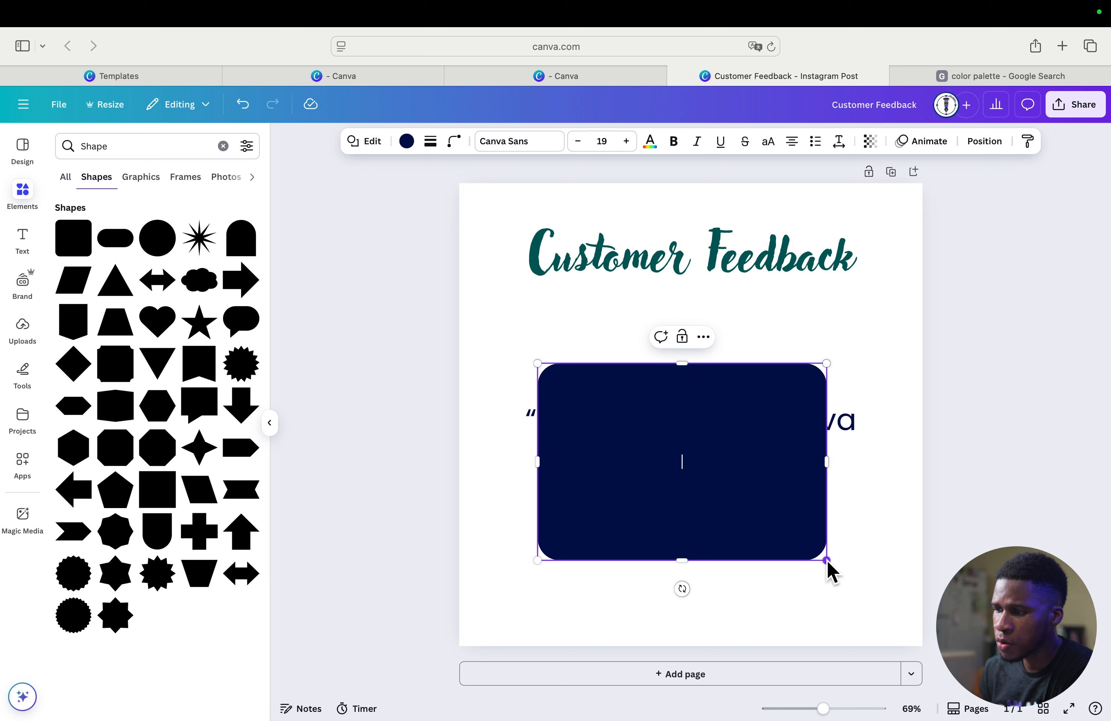
left_click_drag(826, 560, 842, 508)
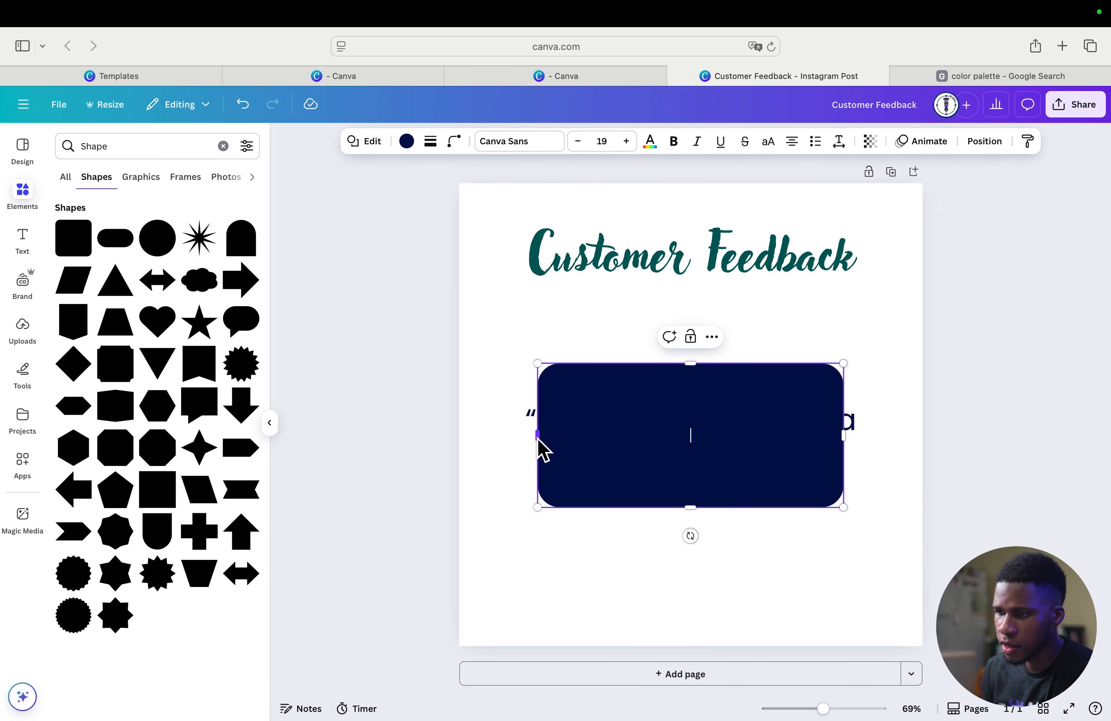
left_click_drag(537, 439, 495, 440)
left_click(841, 436)
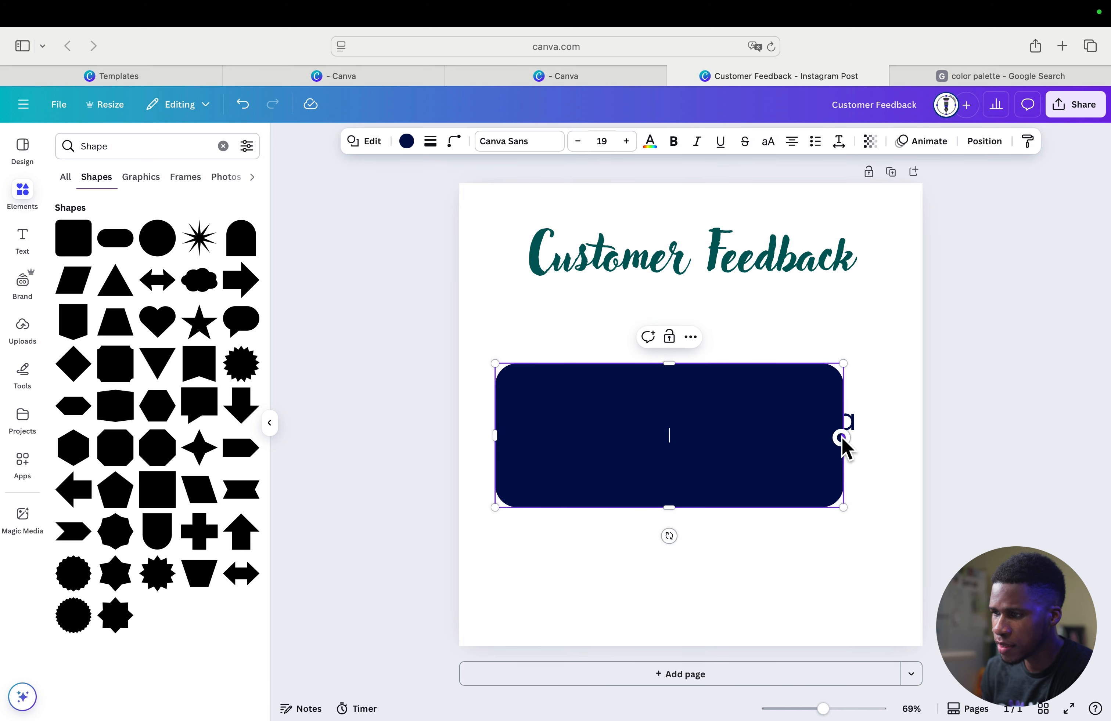
left_click_drag(841, 437, 888, 437)
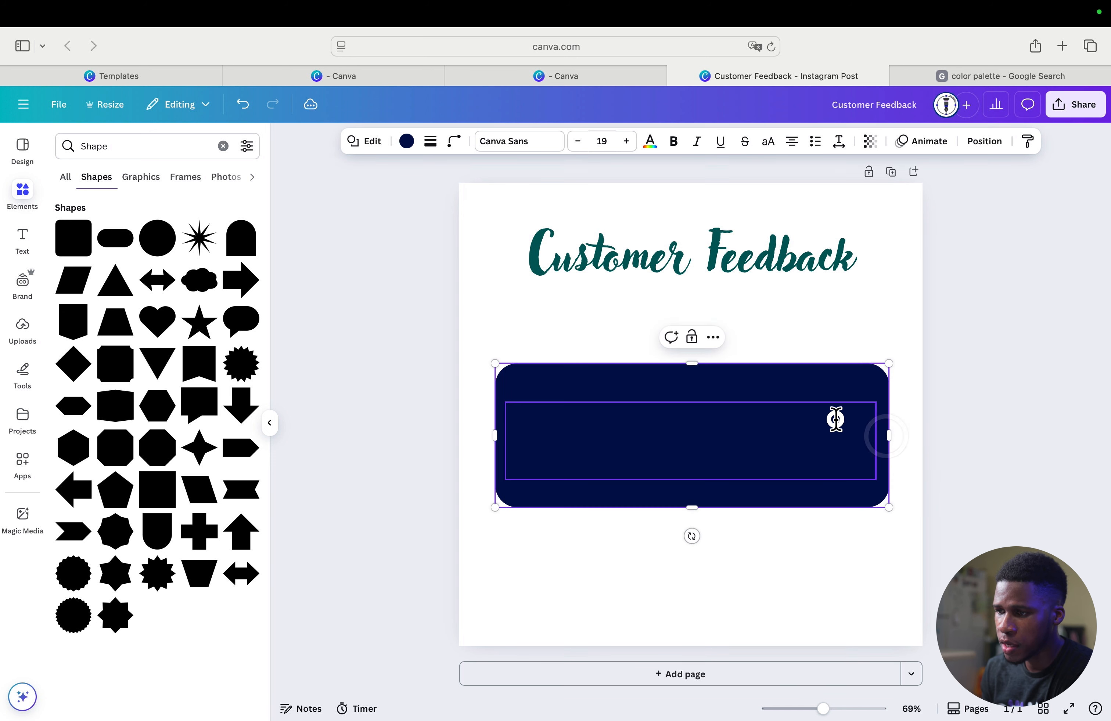
left_click(828, 421)
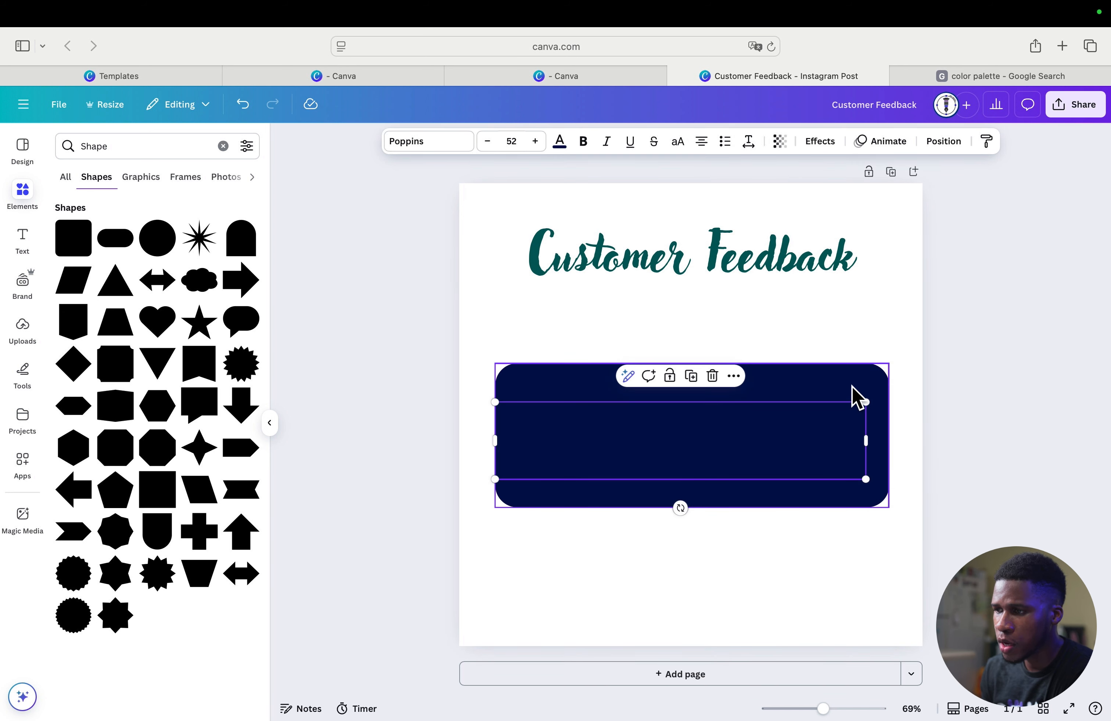
left_click_drag(853, 394, 848, 392)
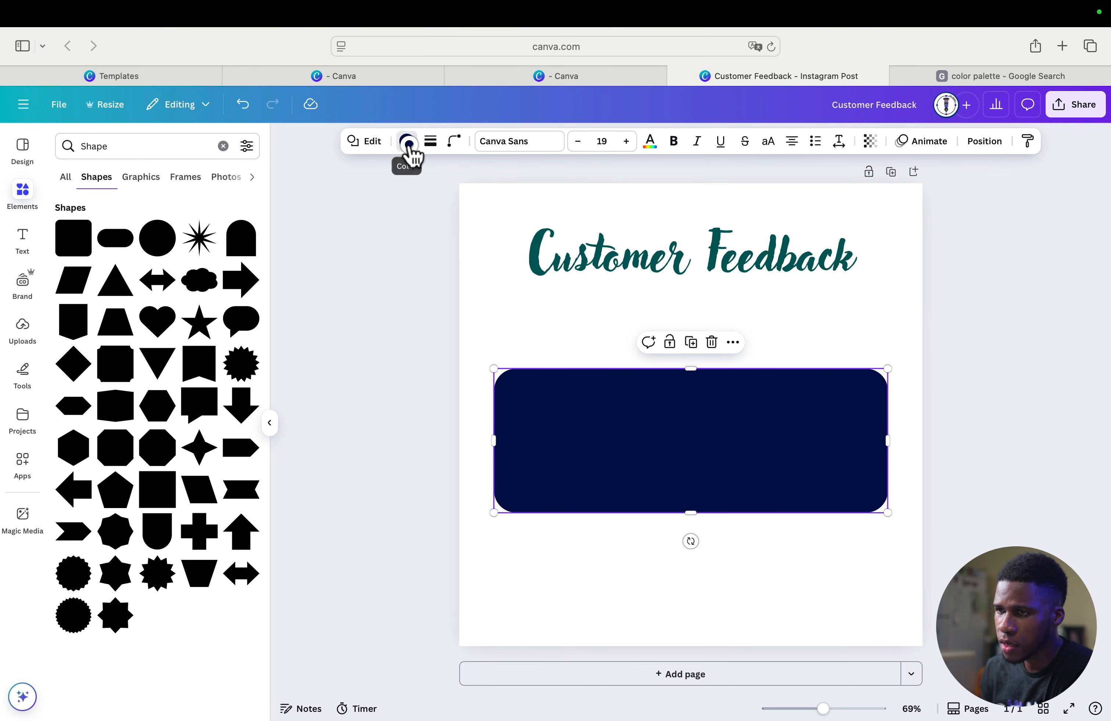
- Change the rounded rectangle's fill to the default solid purple
left_click(408, 142)
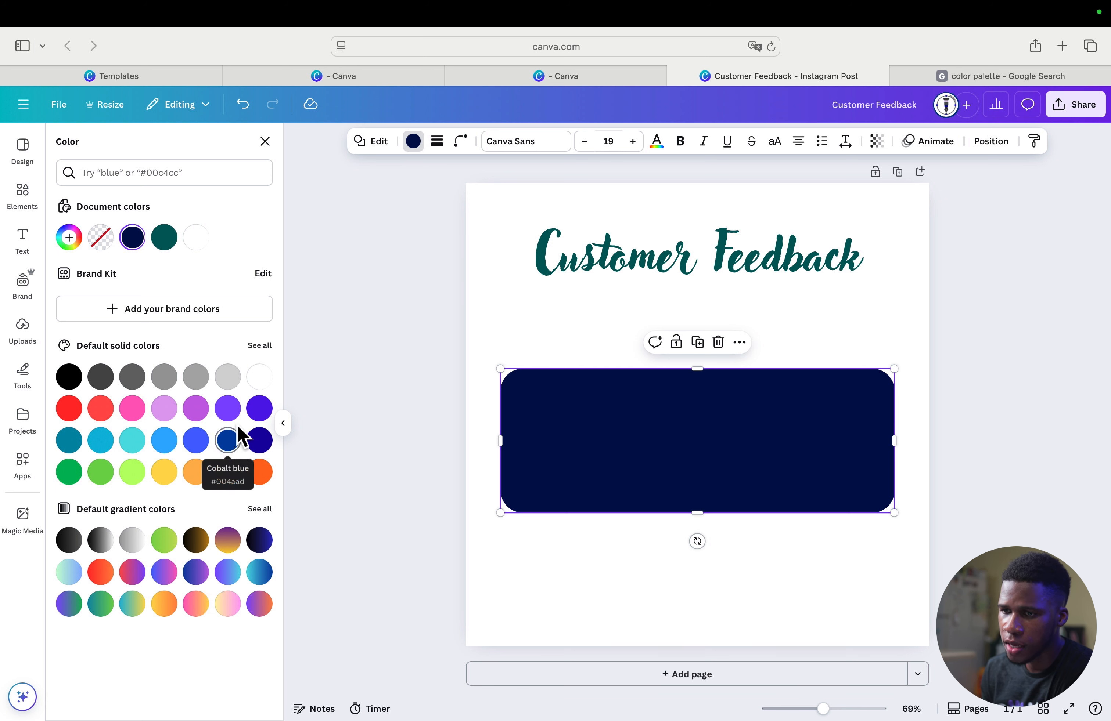
left_click(229, 416)
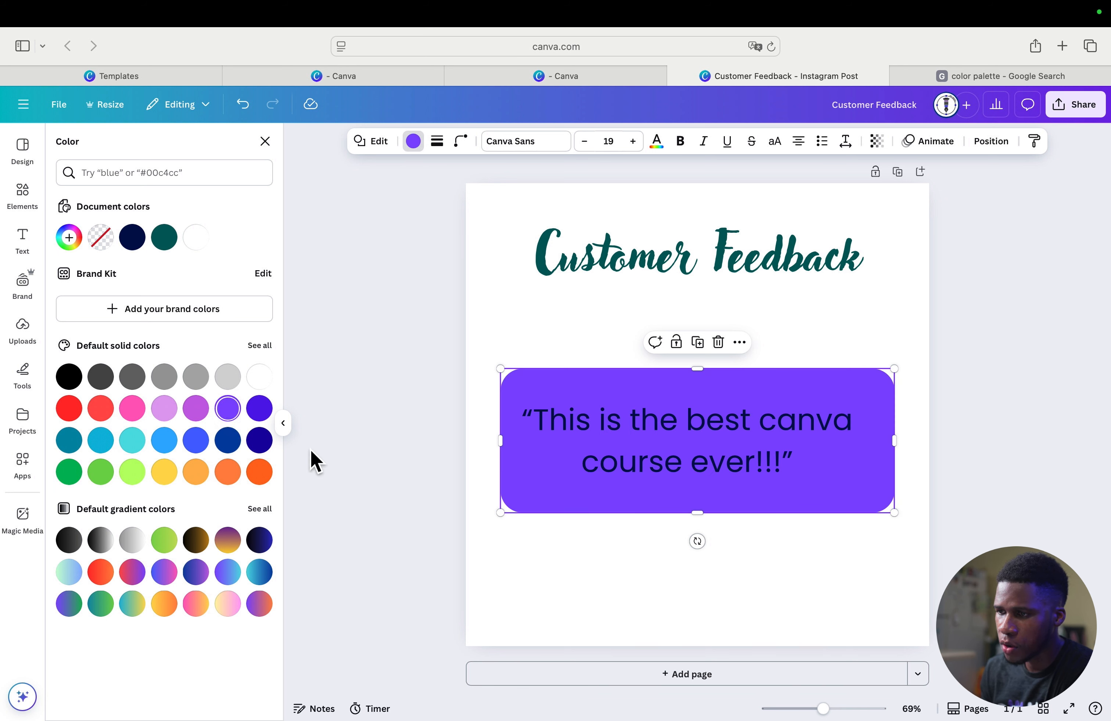
left_click(707, 564)
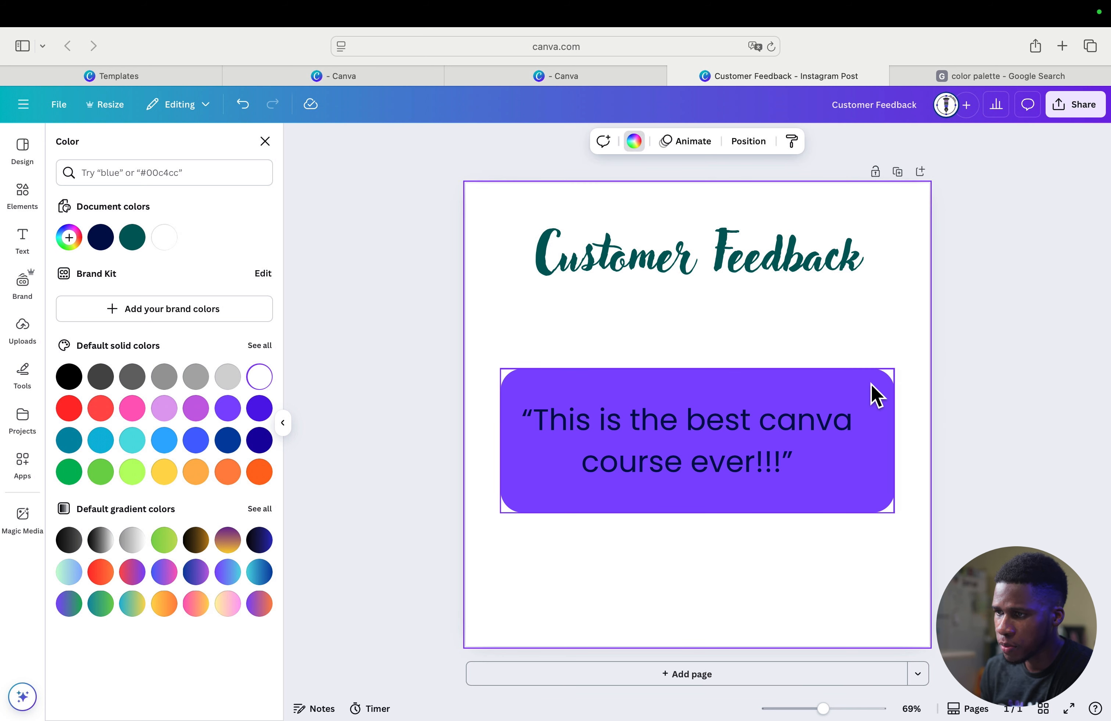
- Give the purple rectangle a solid border with a stroke weight of 9
left_click(874, 394)
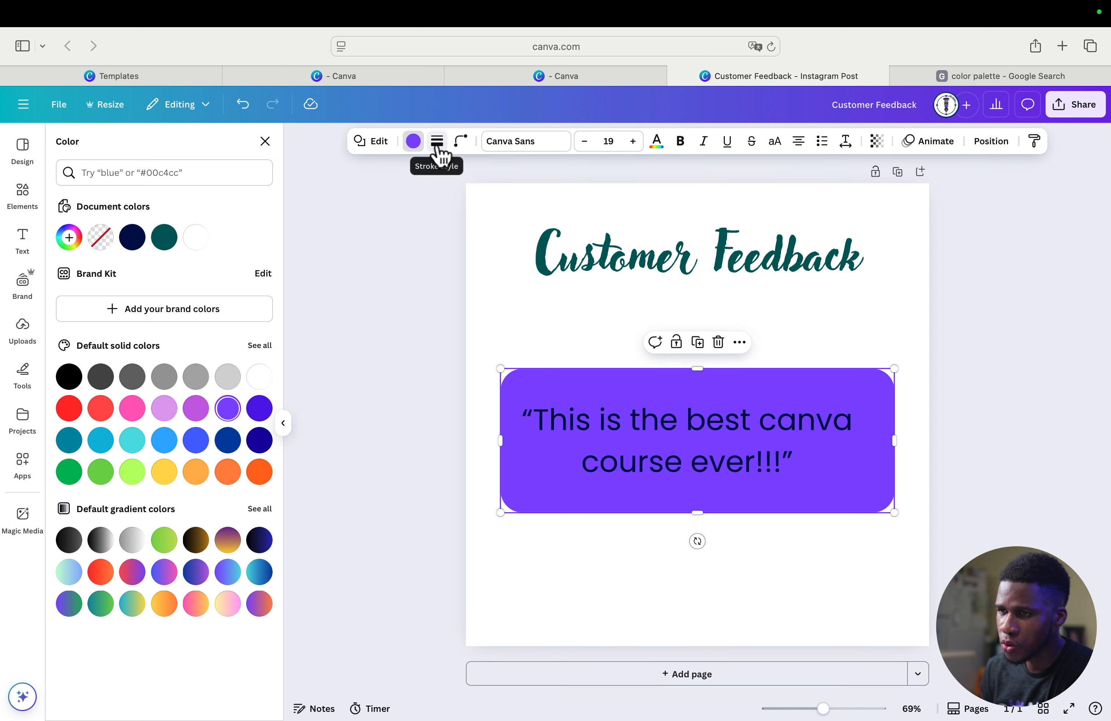
left_click(438, 142)
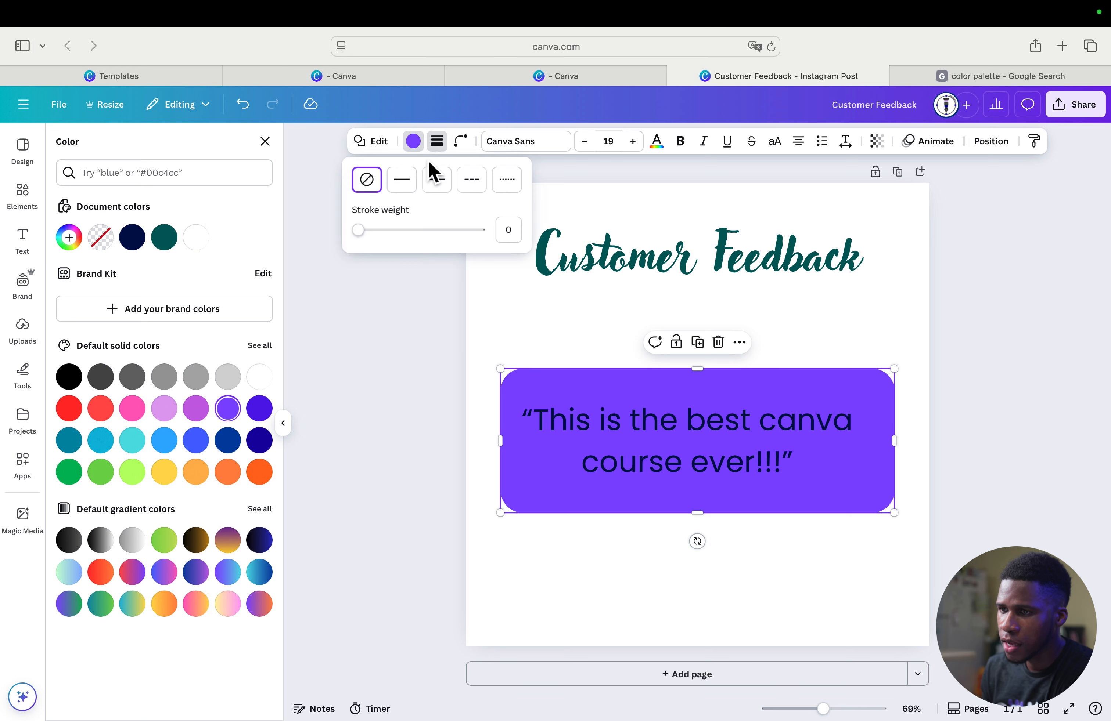
left_click(400, 183)
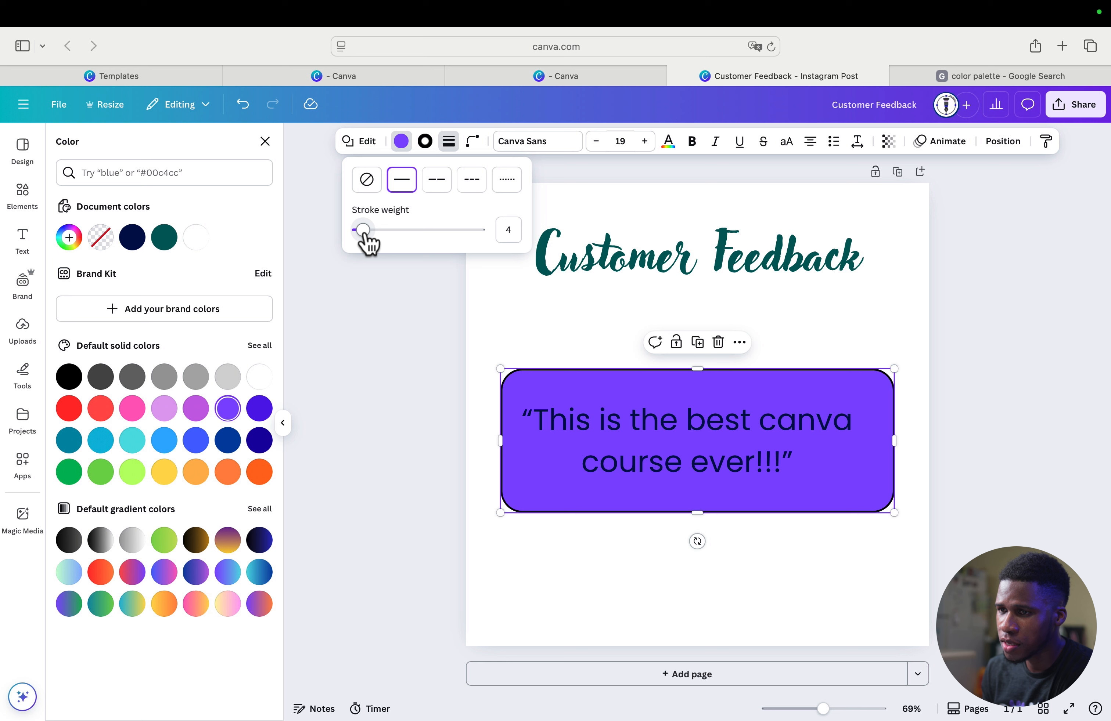
mouse_move(364, 229)
left_mouse_down()
mouse_move(437, 231)
mouse_move(369, 231)
left_mouse_up()
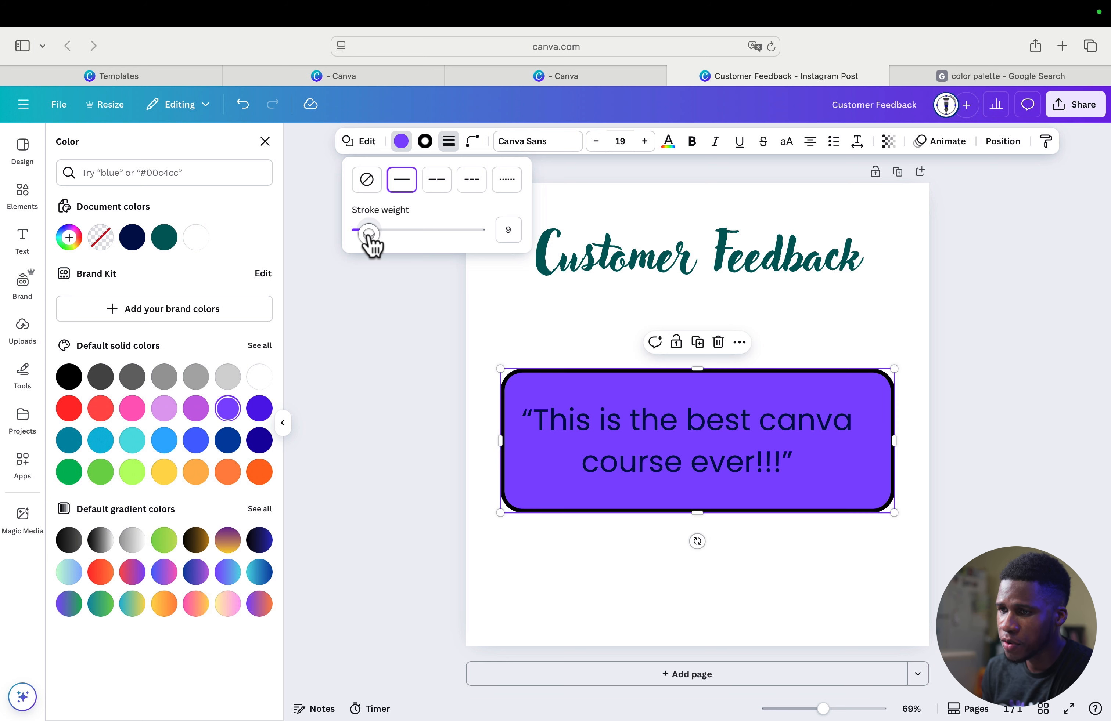
left_click(845, 340)
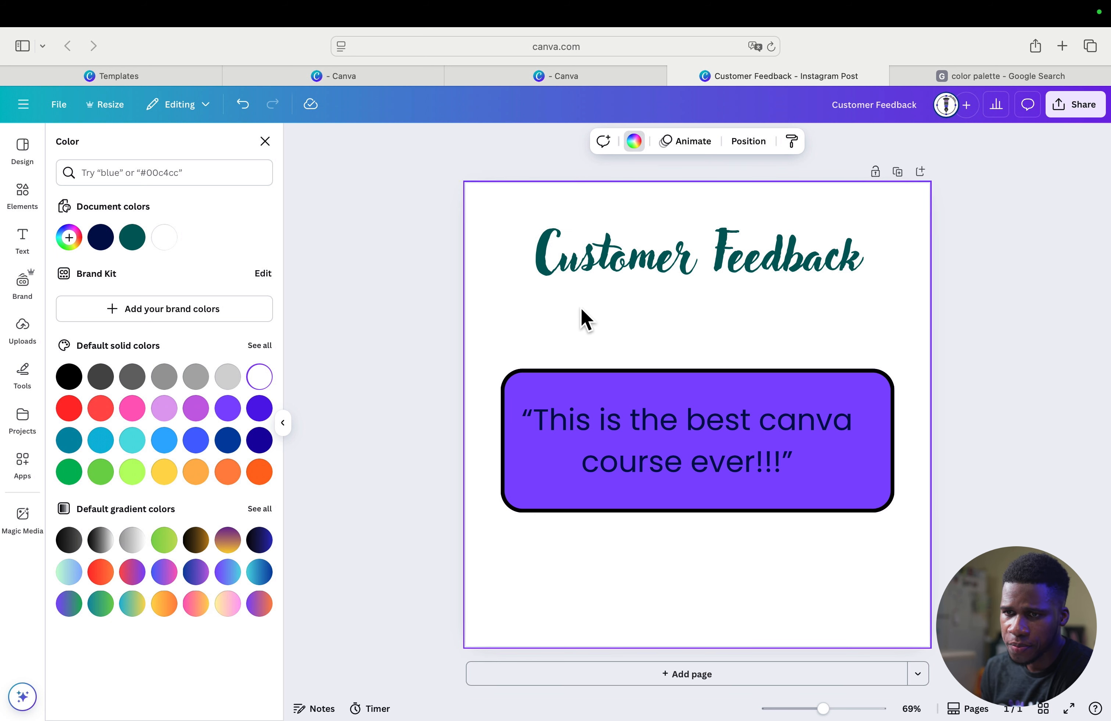
- Search the elements for "icon", insert the round location pin graphic and place it small below the quote box's left end
left_click(20, 194)
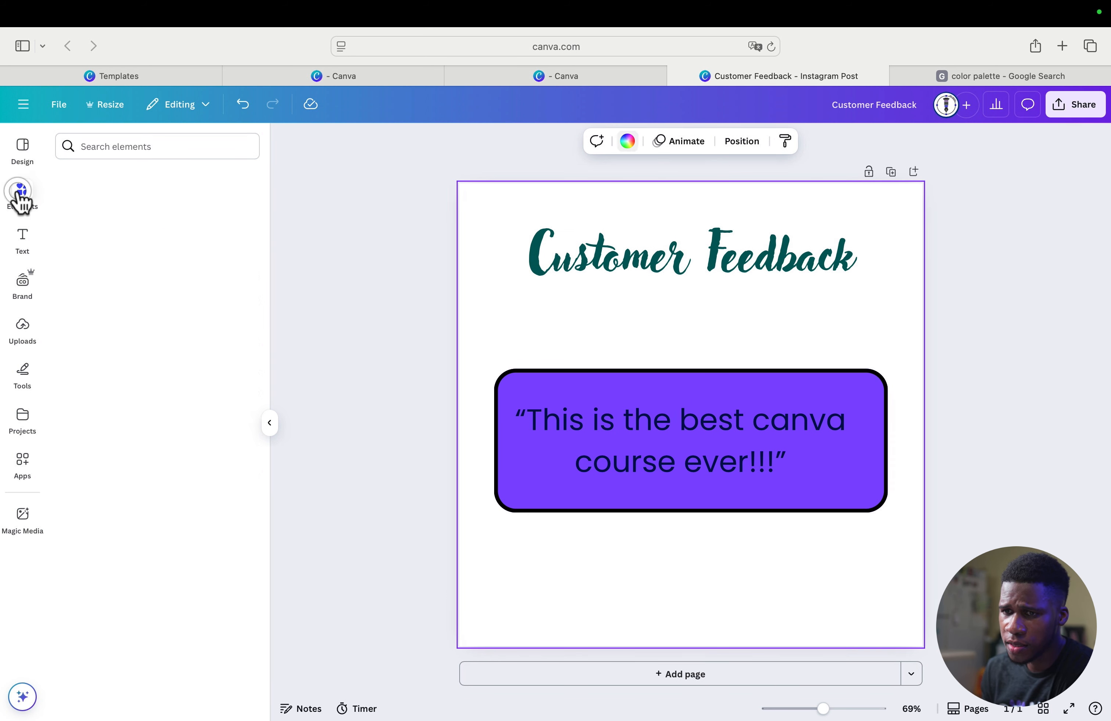
left_click(120, 146)
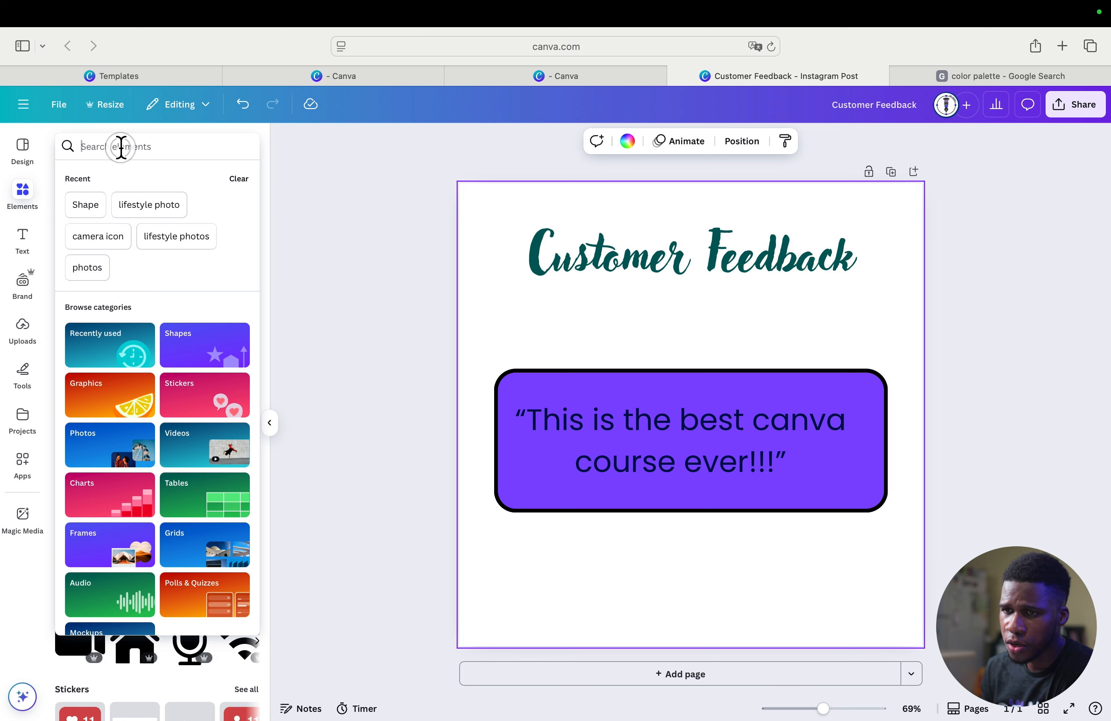
type("icon")
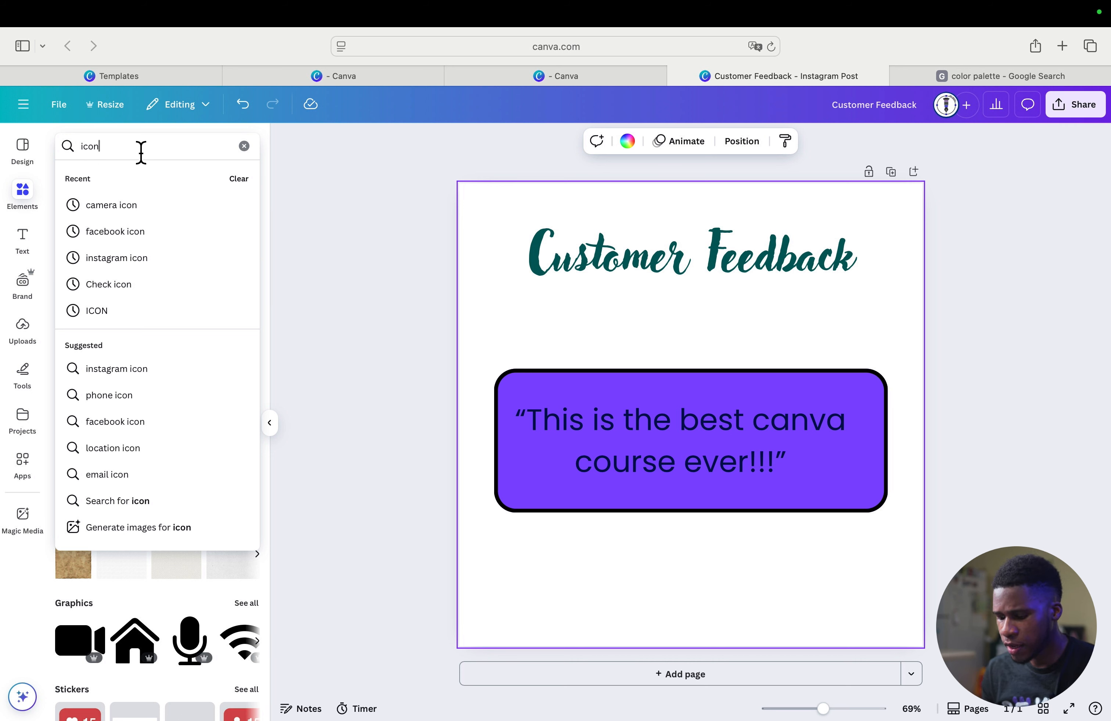
key("Return")
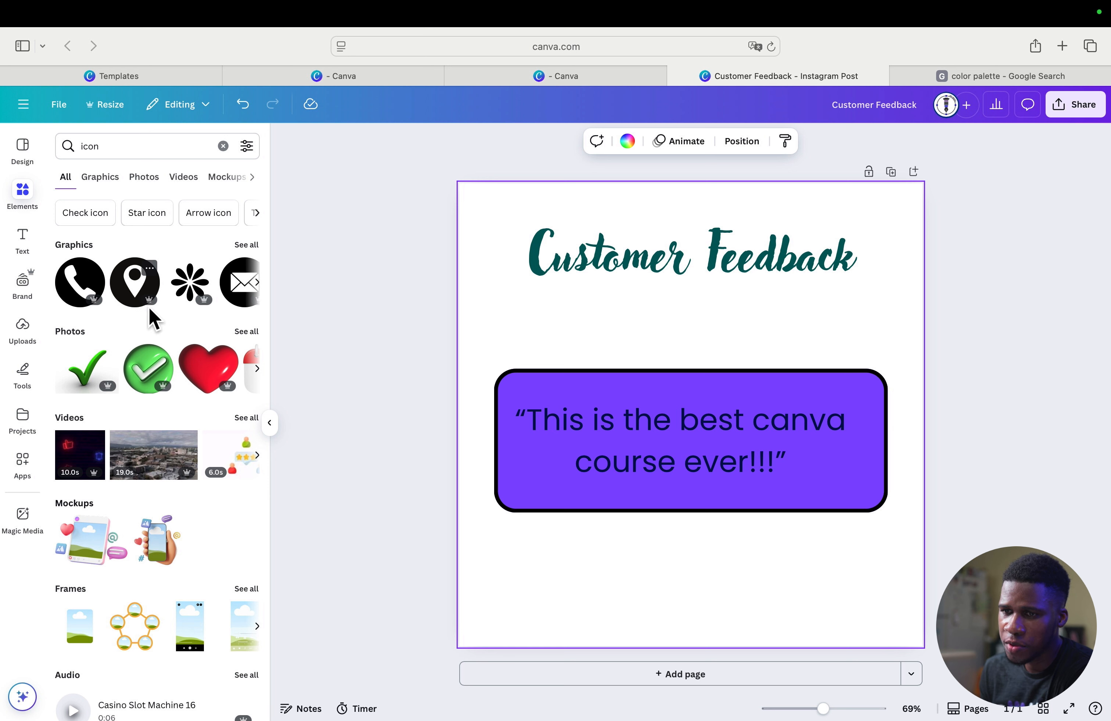
left_click(146, 294)
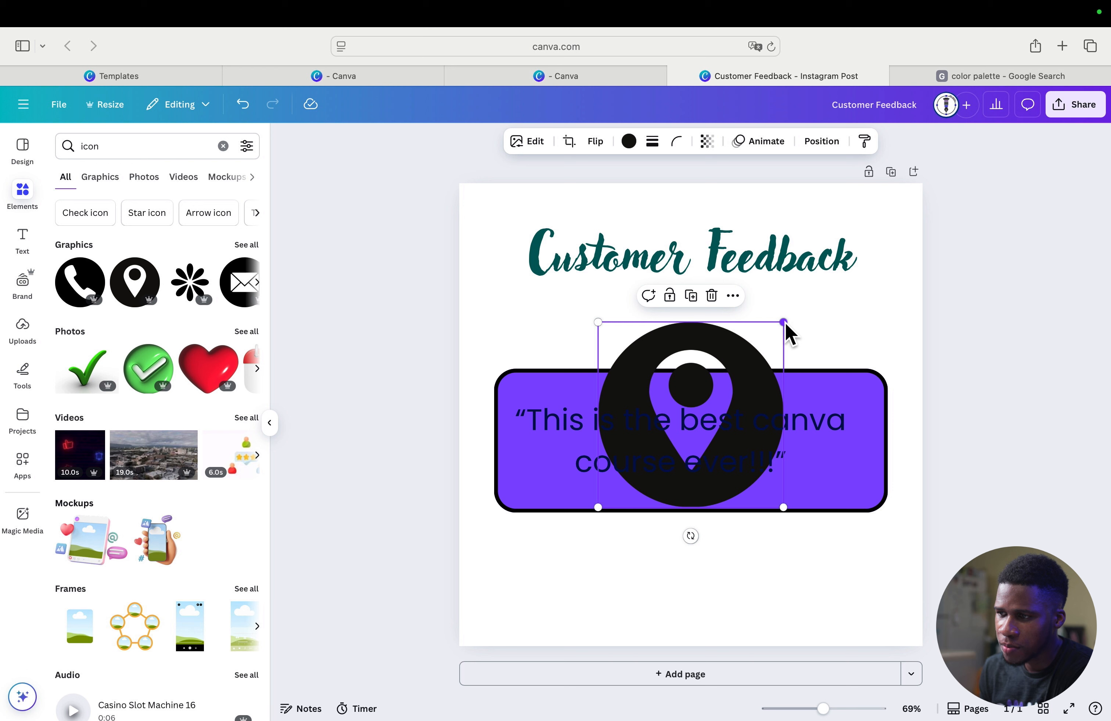
left_click_drag(786, 324, 657, 461)
left_click_drag(634, 503, 543, 602)
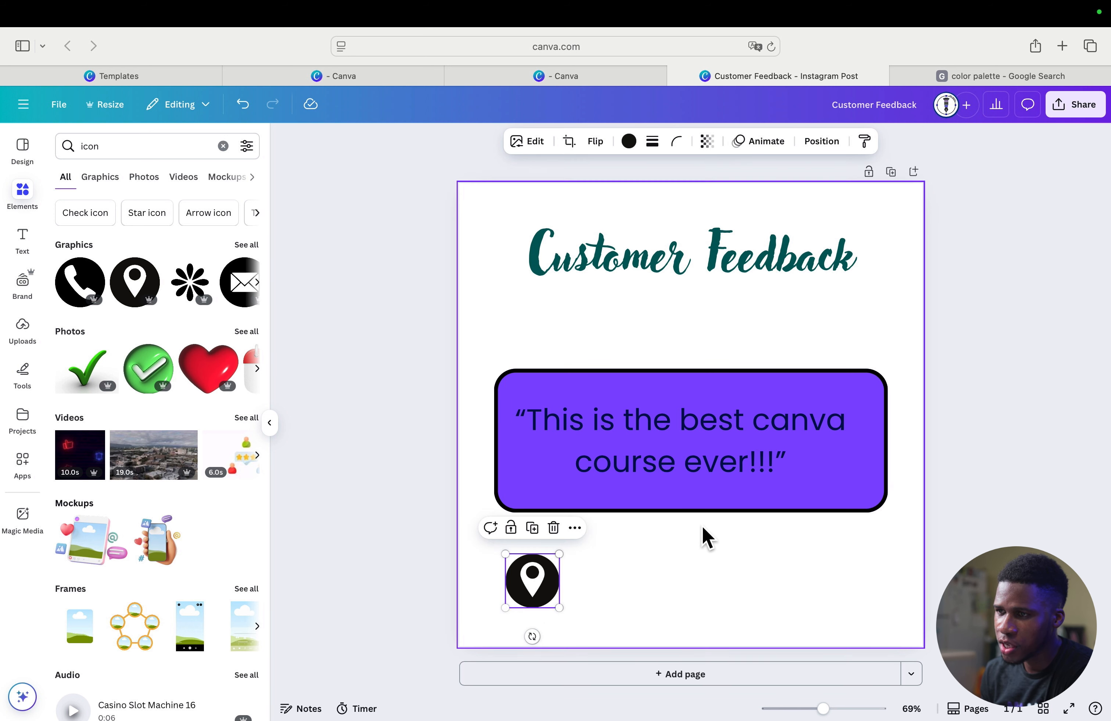
- Recolor the location pin icon with the same purple used for the quote box
left_click(629, 141)
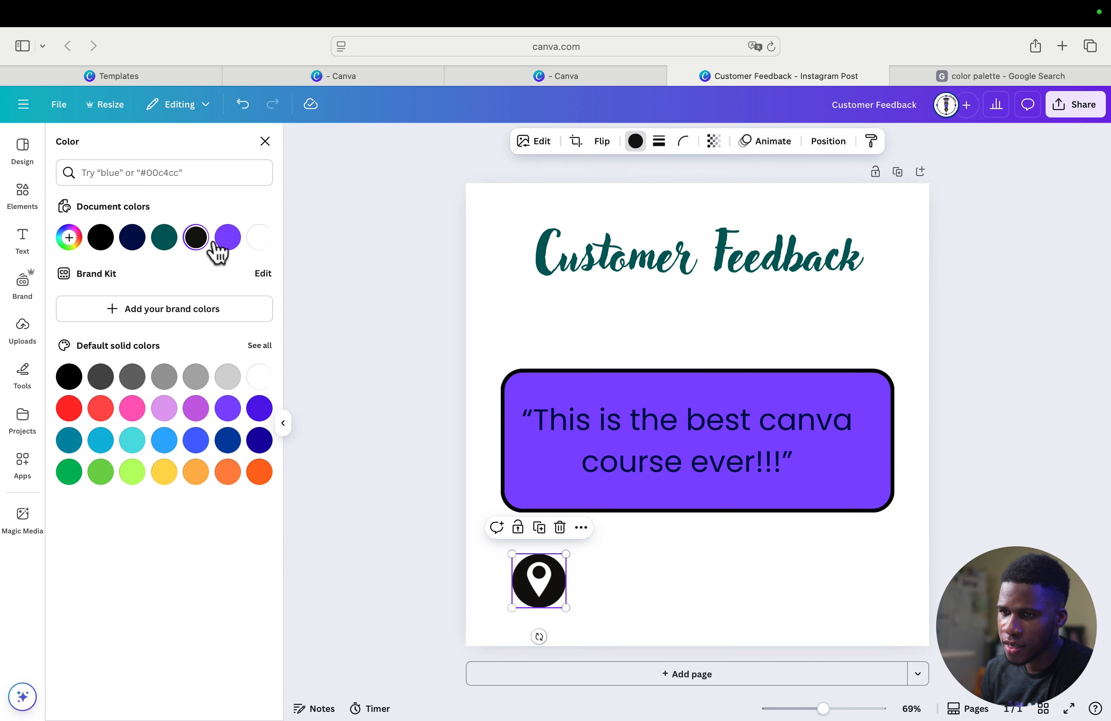
left_click(227, 239)
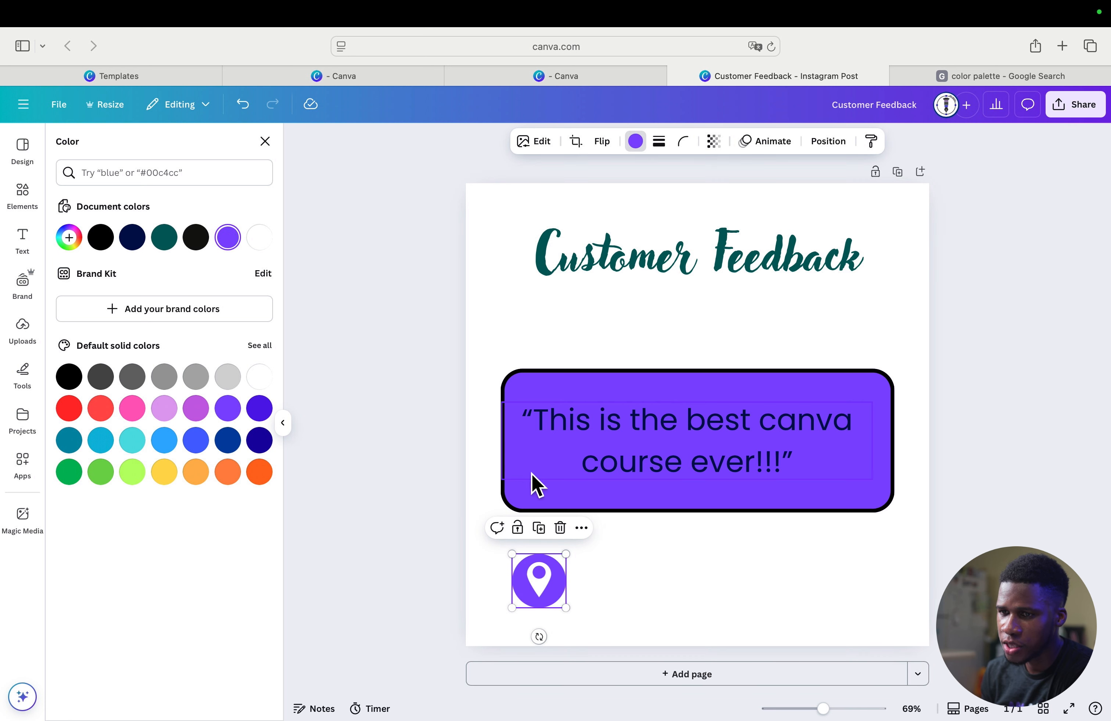
left_click(599, 332)
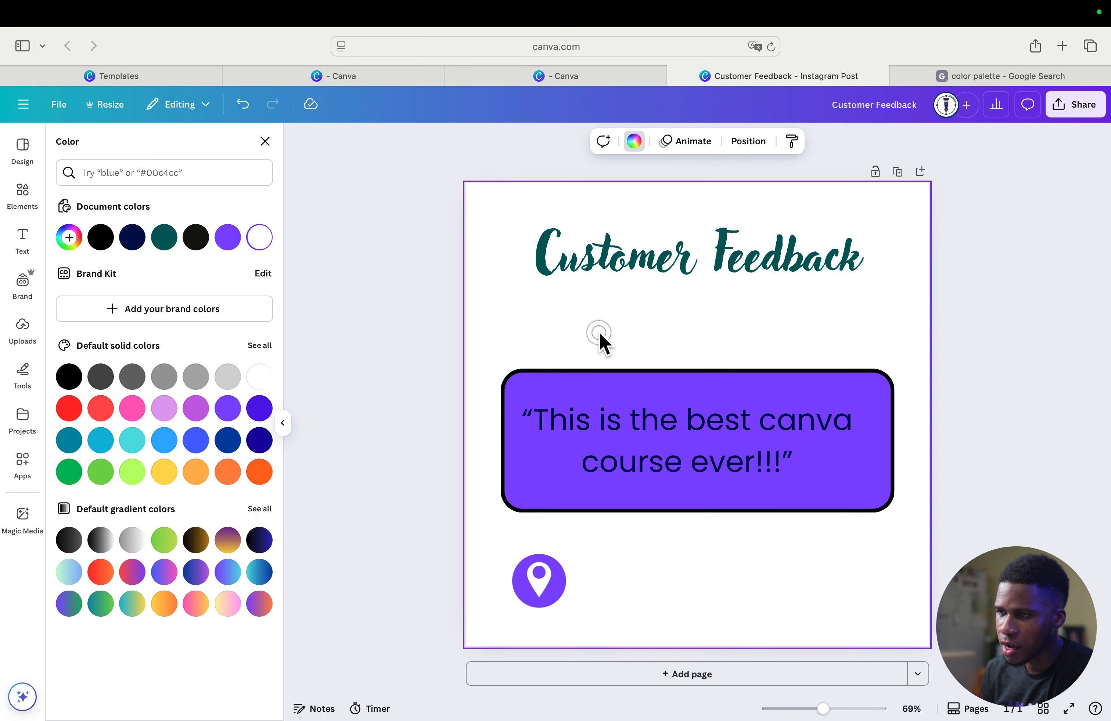